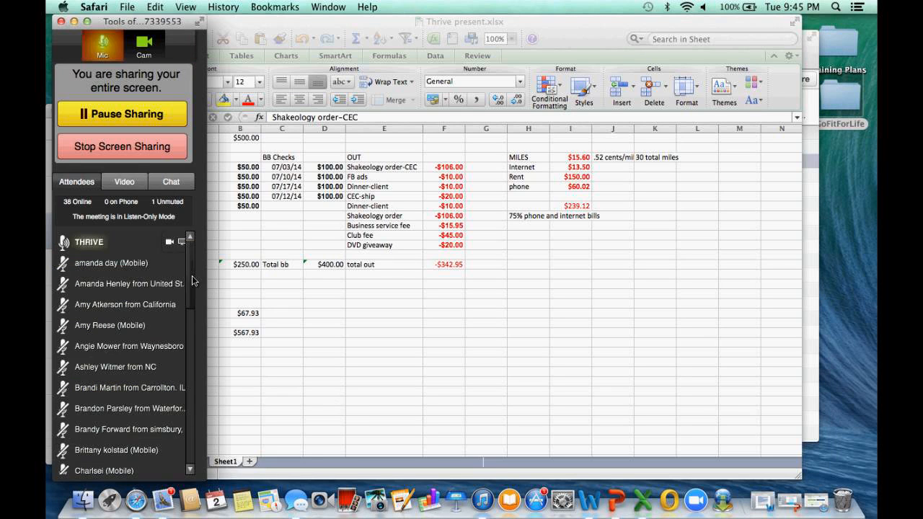
Show the meeting chat and bring the Thrive present.xlsx window forward, shifted sideways so the chat messages stay readable
left_click_drag(193, 280, 192, 241)
left_click(177, 186)
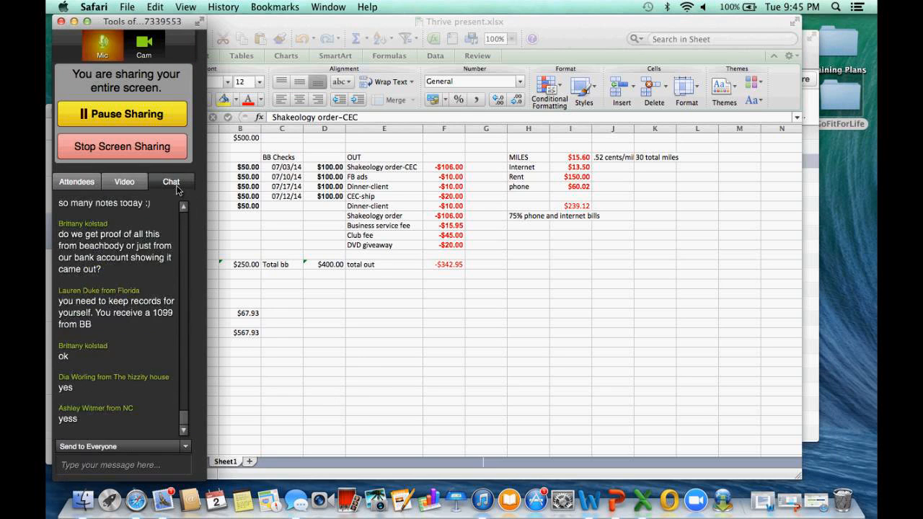
left_click(546, 30)
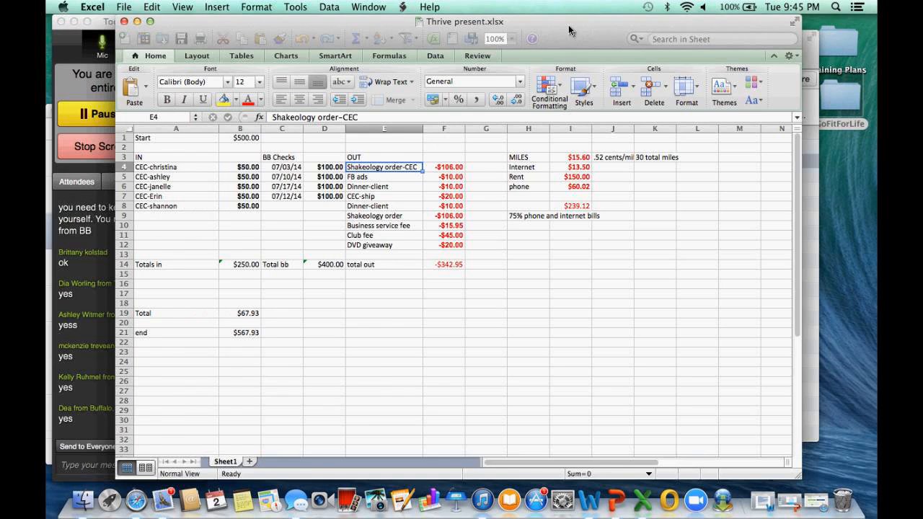
left_click_drag(569, 30, 610, 29)
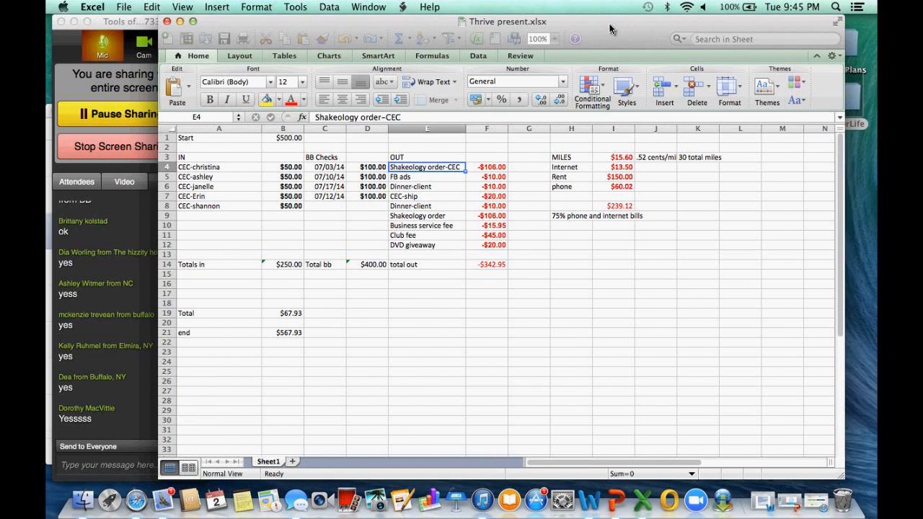
Inspect the Start amount in B1 and the Totals in formula in B14
left_click(284, 138)
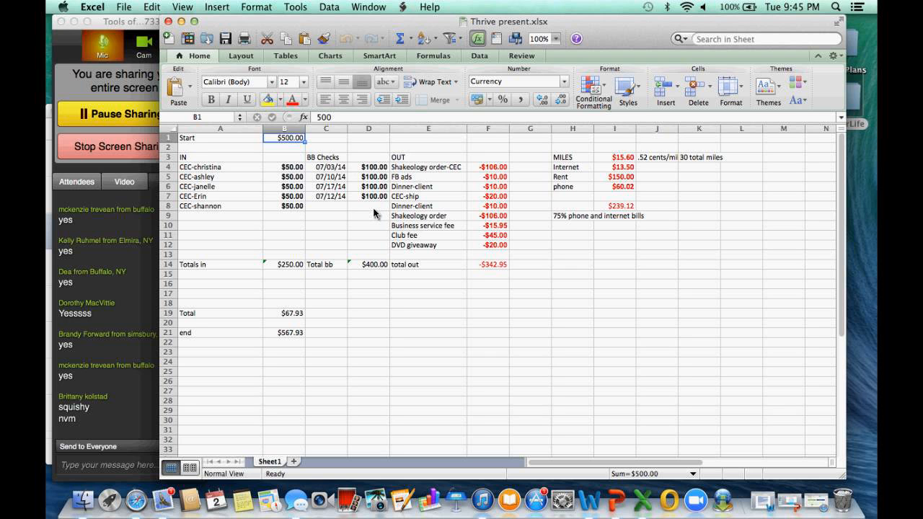
left_click(291, 267)
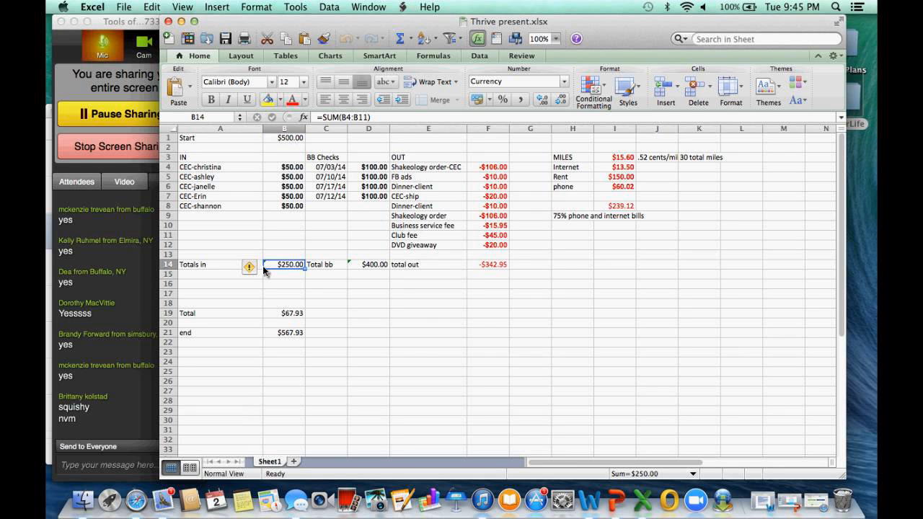
Enter the sample formula =sum(E21+F21+F20+G19+G17) in cell B12
left_click(284, 246)
left_click(344, 118)
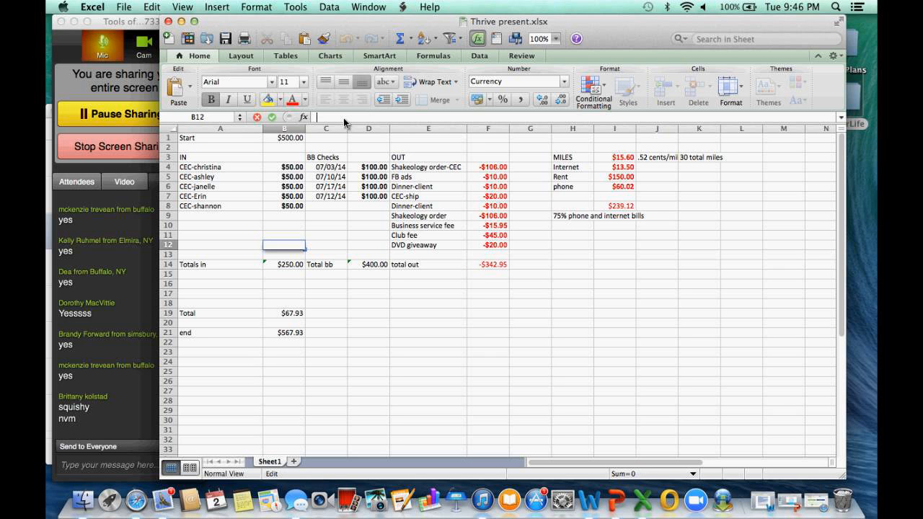
type("=")
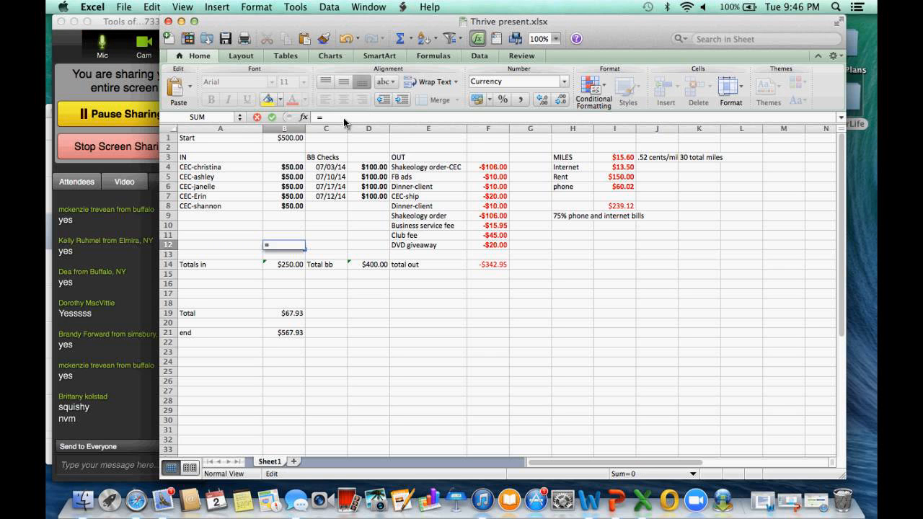
type("sum(")
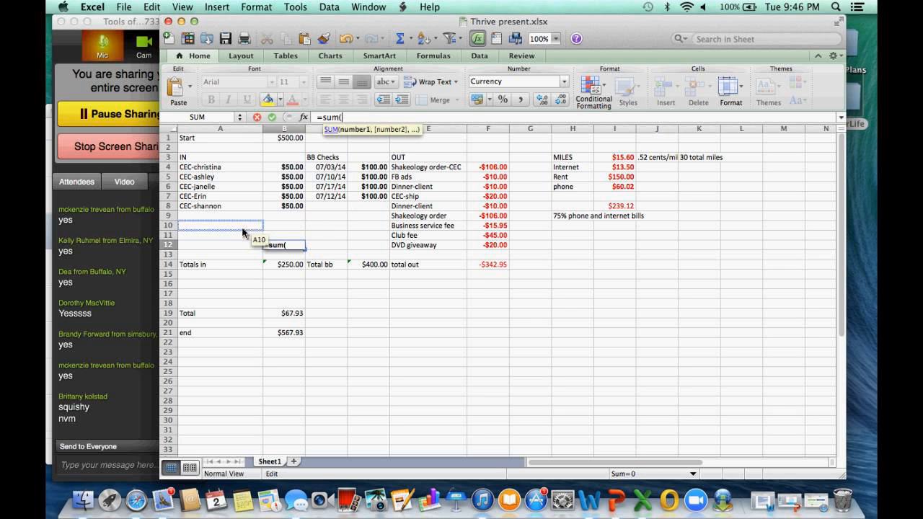
left_click(451, 336)
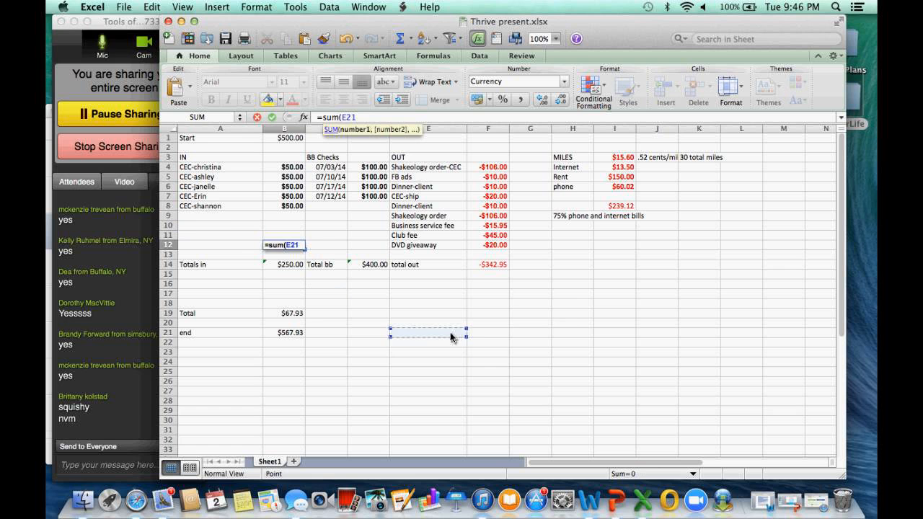
type("+")
left_click(486, 333)
type("+")
left_click(486, 323)
type("+")
left_click(533, 315)
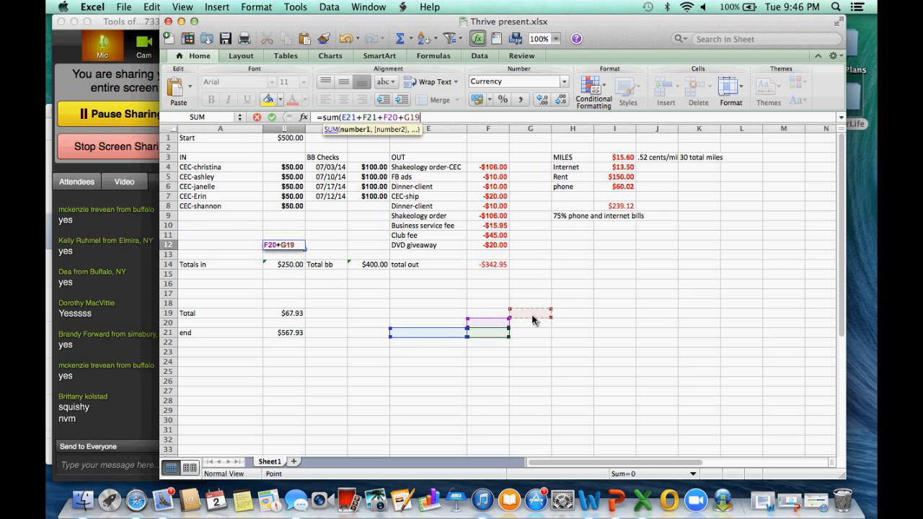
type("+")
left_click(536, 294)
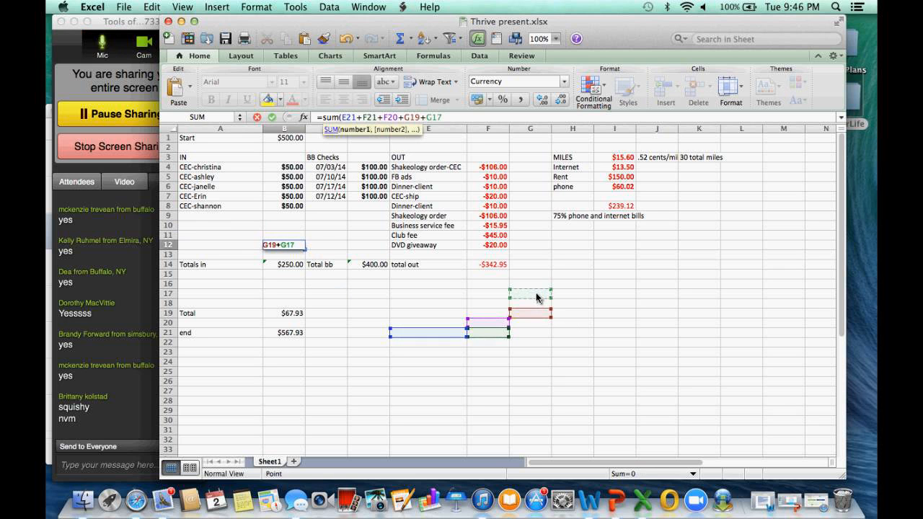
type(")")
key("Return")
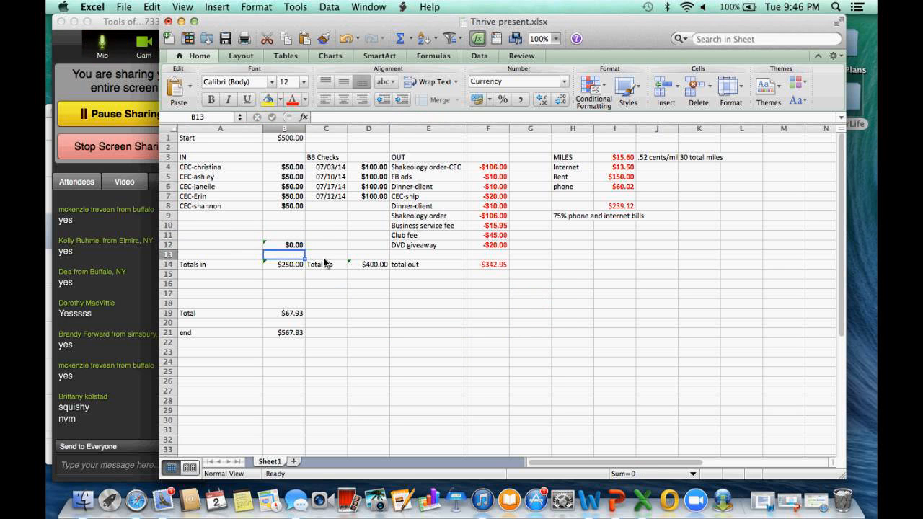
Test the Totals in formula with an extra income of 50 in cell B9, and clear that entry again
left_click(284, 266)
left_click(283, 218)
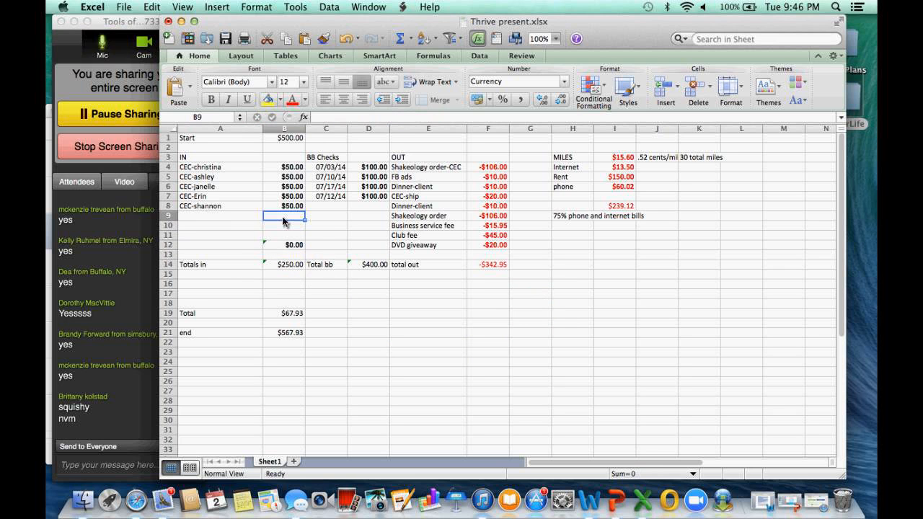
type("50")
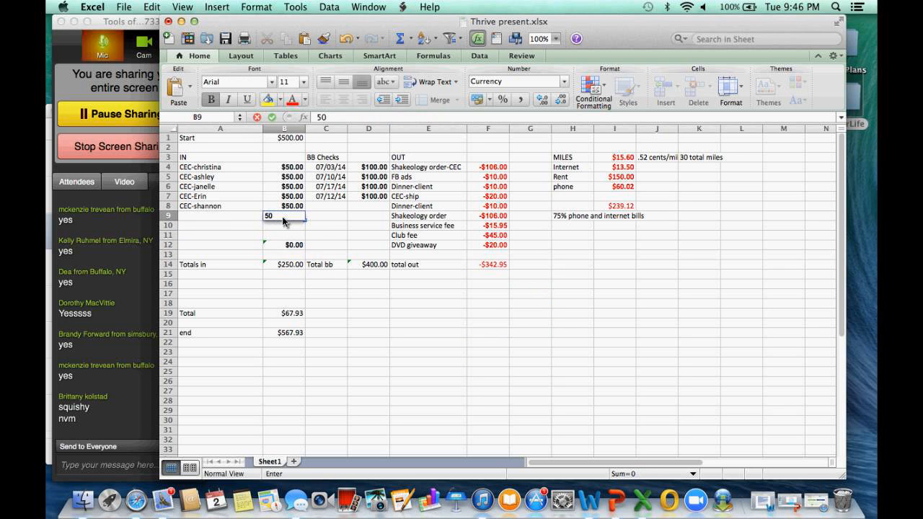
key("Return")
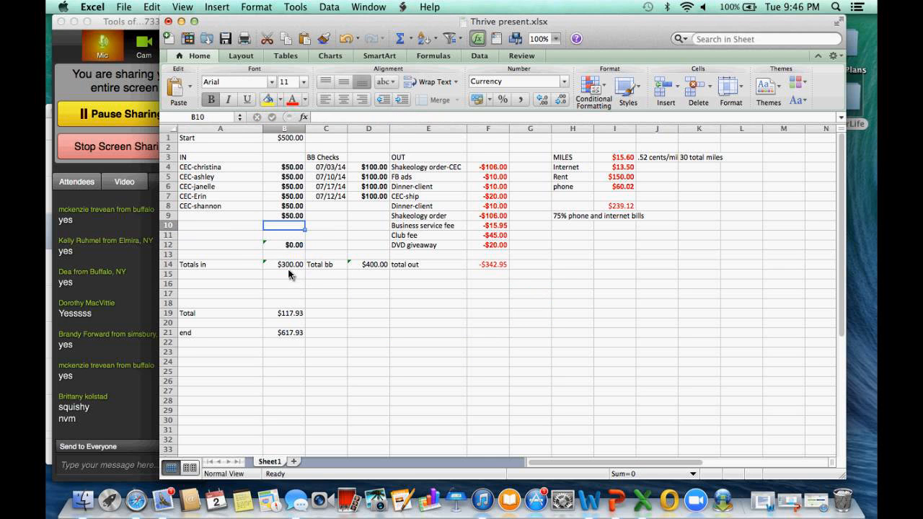
left_click(296, 218)
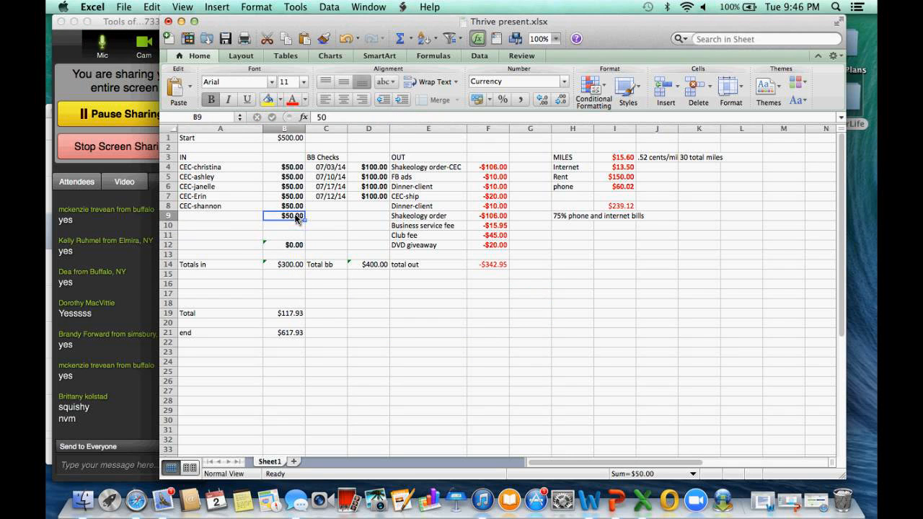
key("BackSpace")
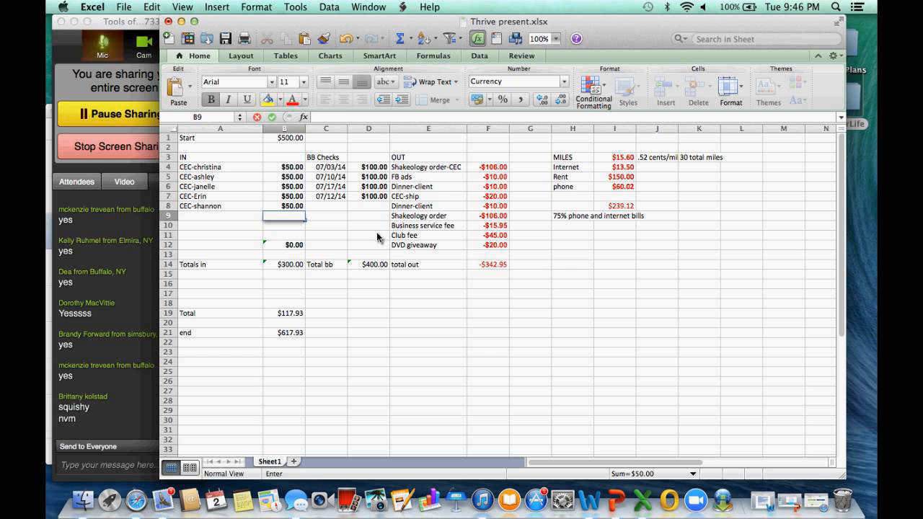
Examine the Total bb formula, the individual expense amounts in the OUT section, and the total out formula in F14
left_click(375, 264)
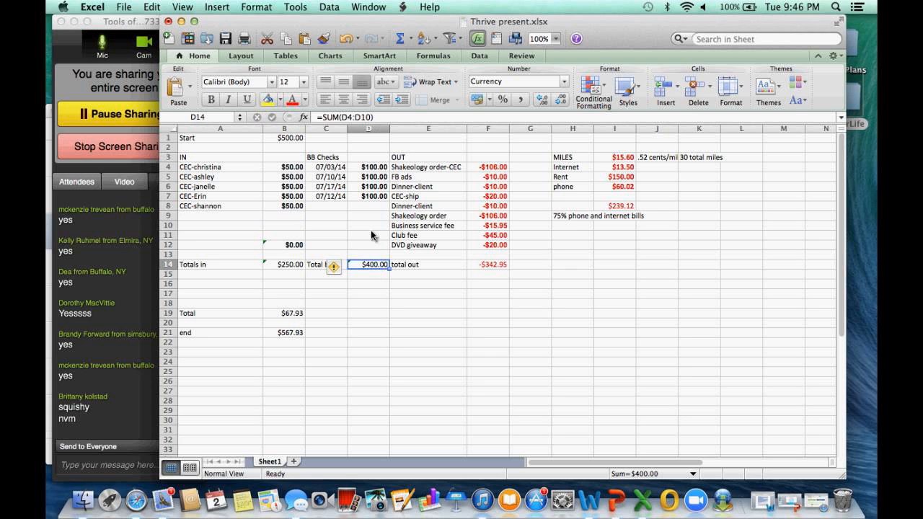
left_click(507, 169)
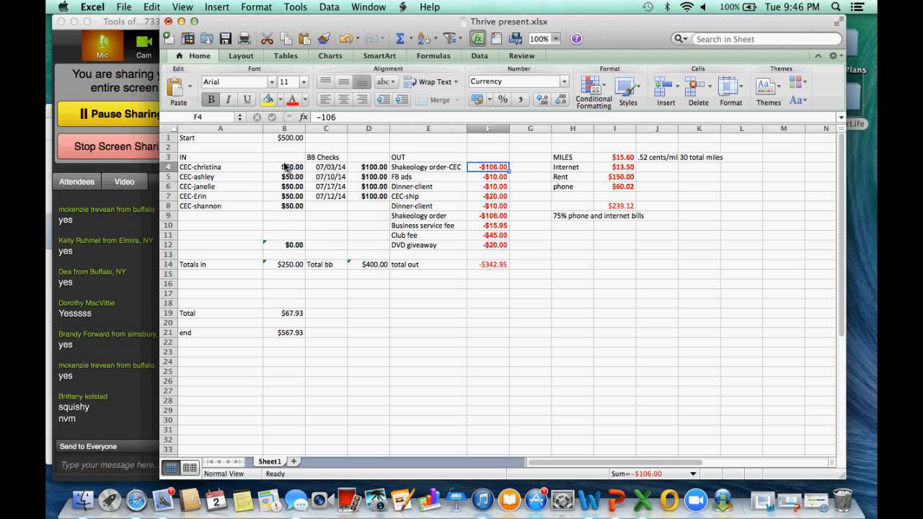
left_click(487, 177)
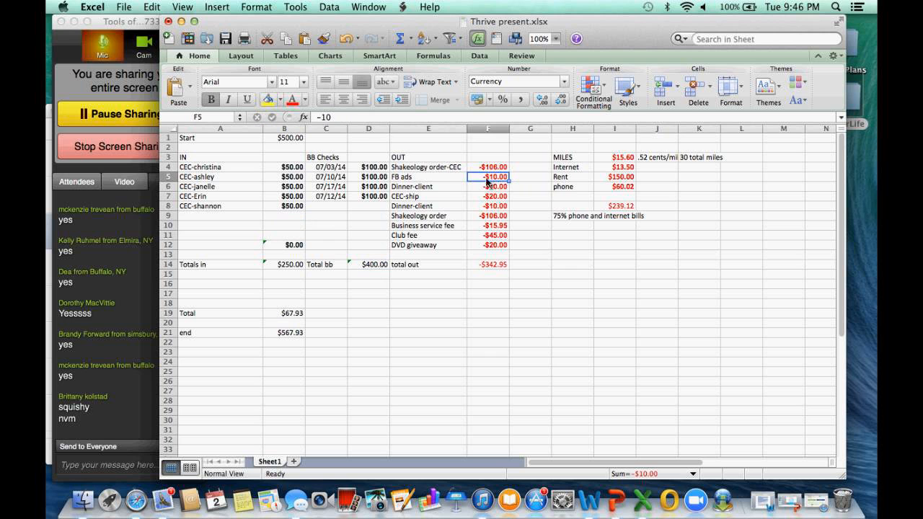
left_click(438, 188)
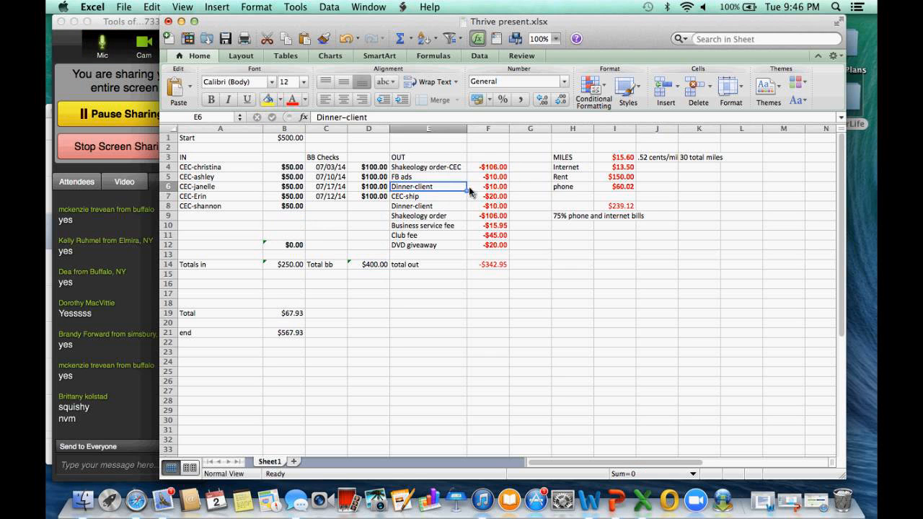
left_click(506, 188)
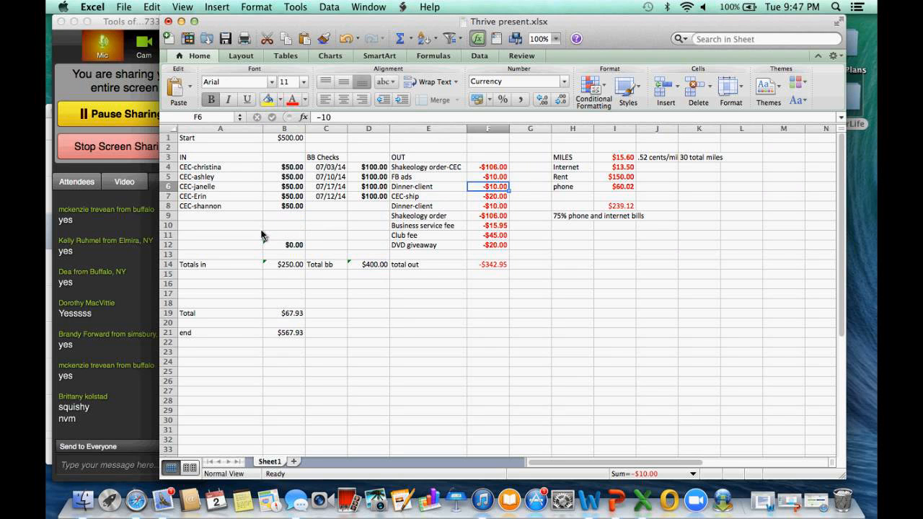
left_click(504, 207)
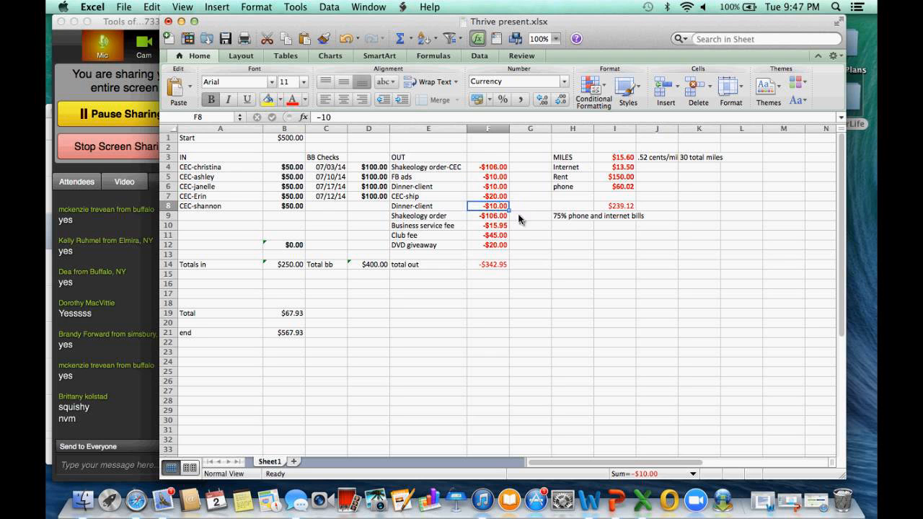
left_click(505, 218)
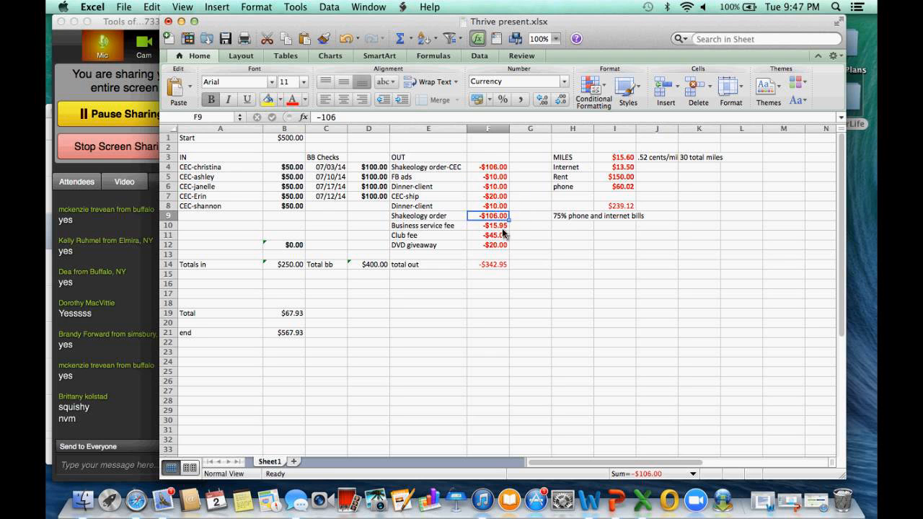
left_click(503, 229)
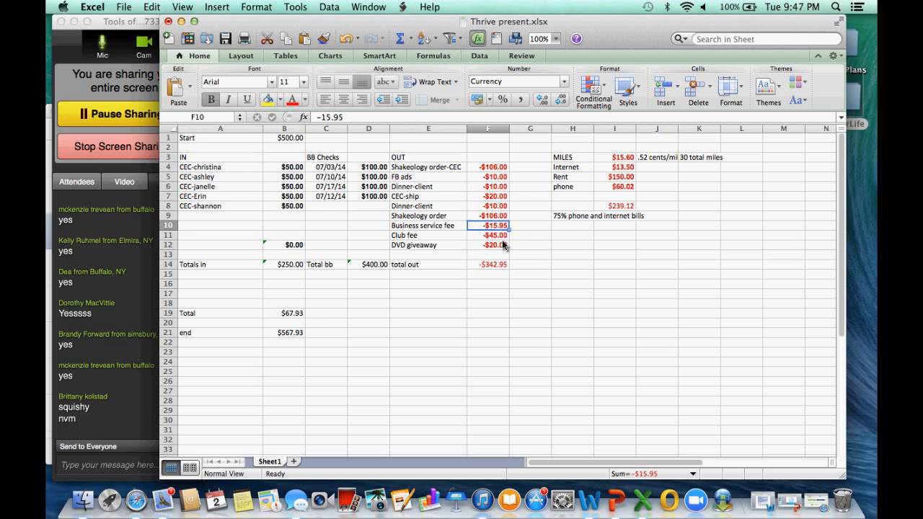
left_click(504, 238)
left_click(503, 247)
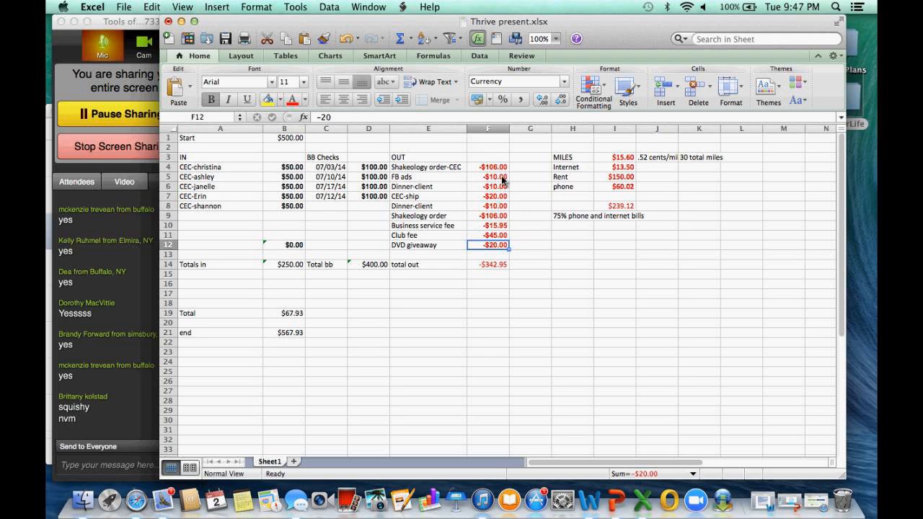
left_click(481, 275)
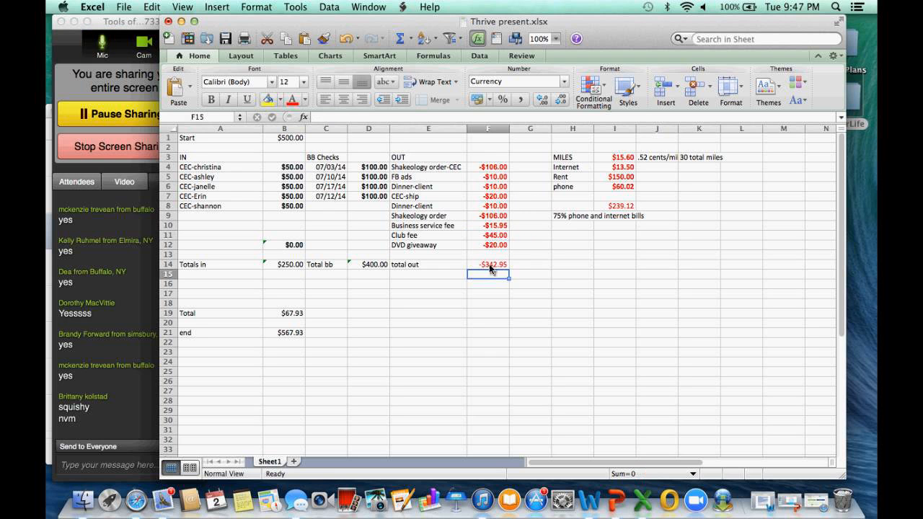
left_click(489, 264)
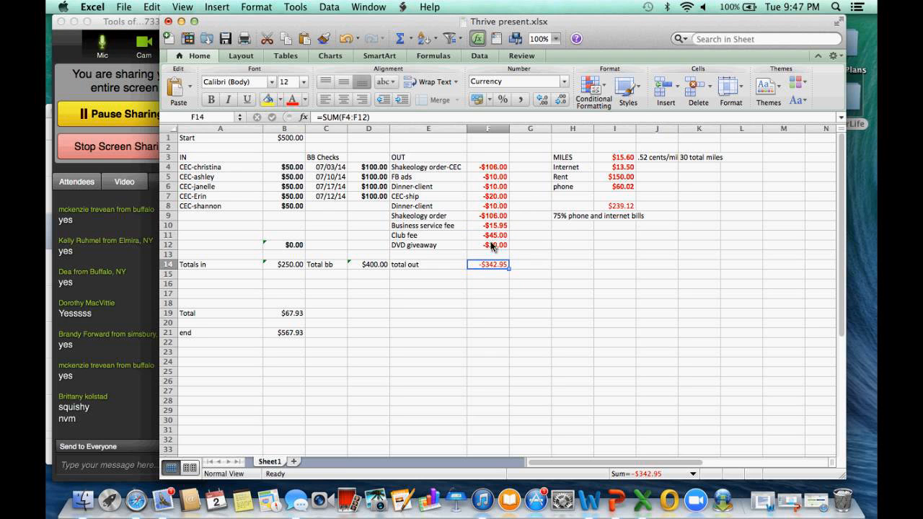
Demonstrate a negative expense entry with -90 in cell F18, and clear the cell again
left_click(488, 304)
type("-")
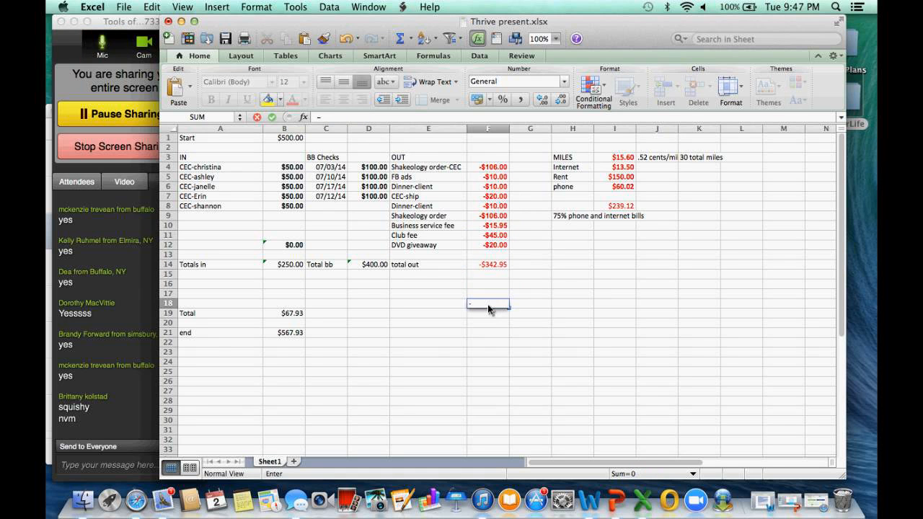
type("90")
key("Return")
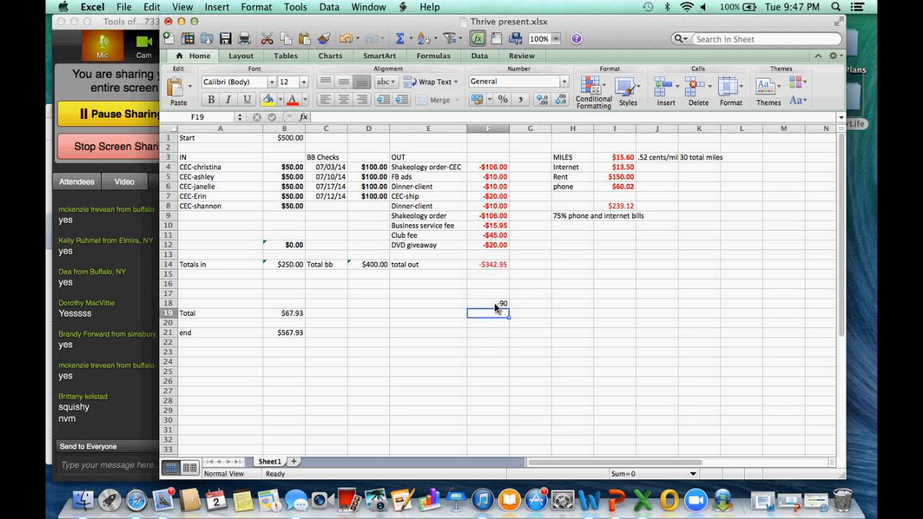
left_click(495, 303)
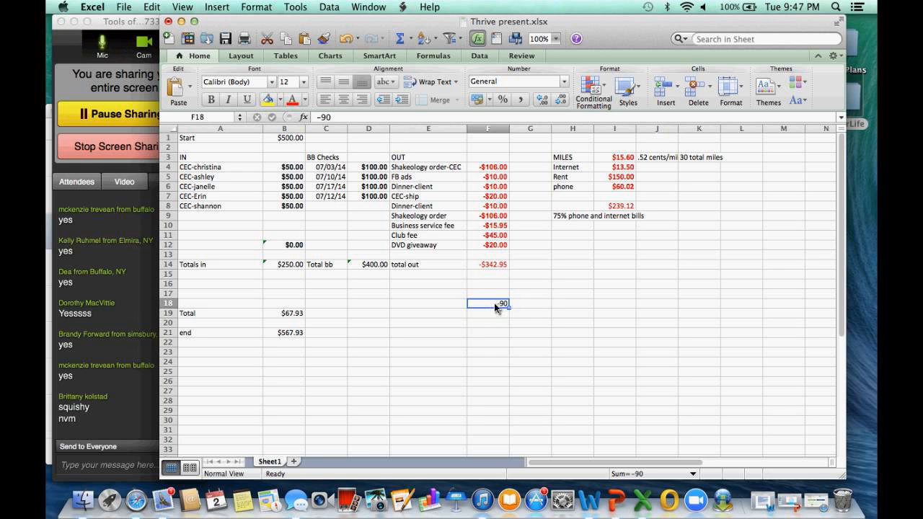
key("BackSpace")
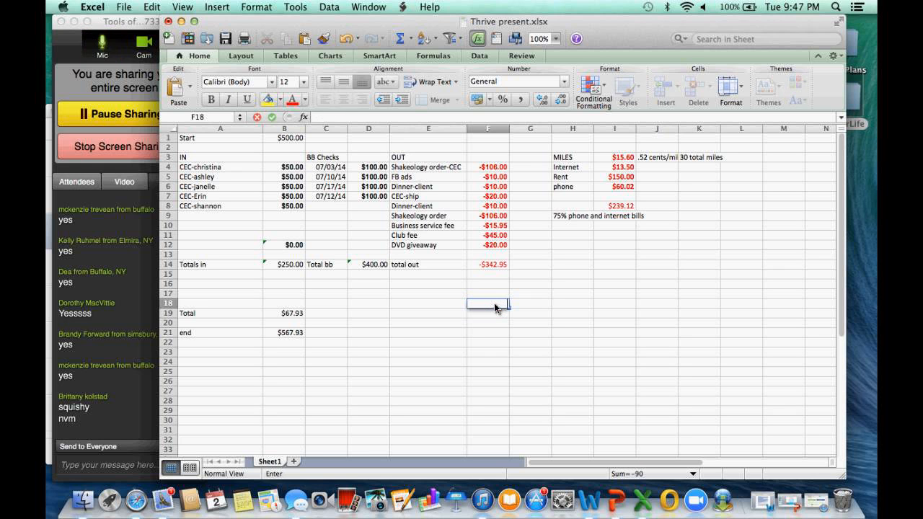
Inspect the overall Total formula in B19, the sum formula in I8, and the MILES label in H3
left_click(283, 315)
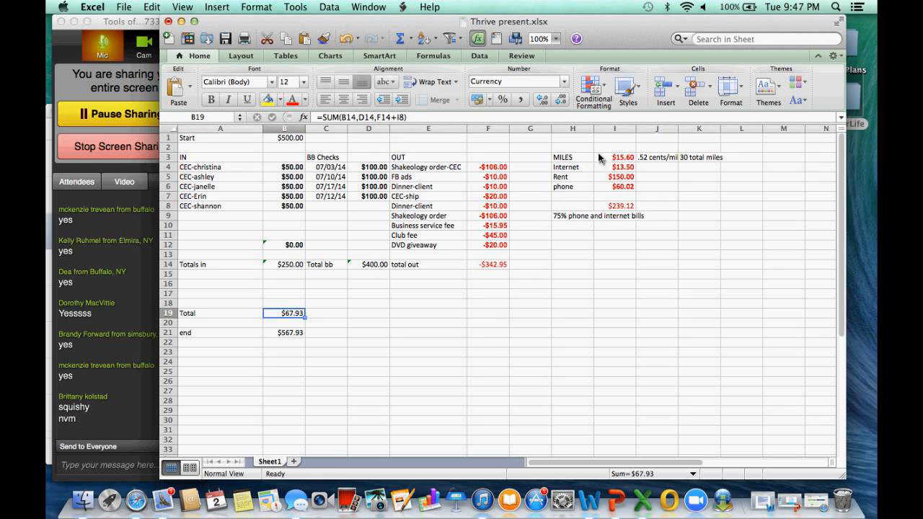
left_click(625, 209)
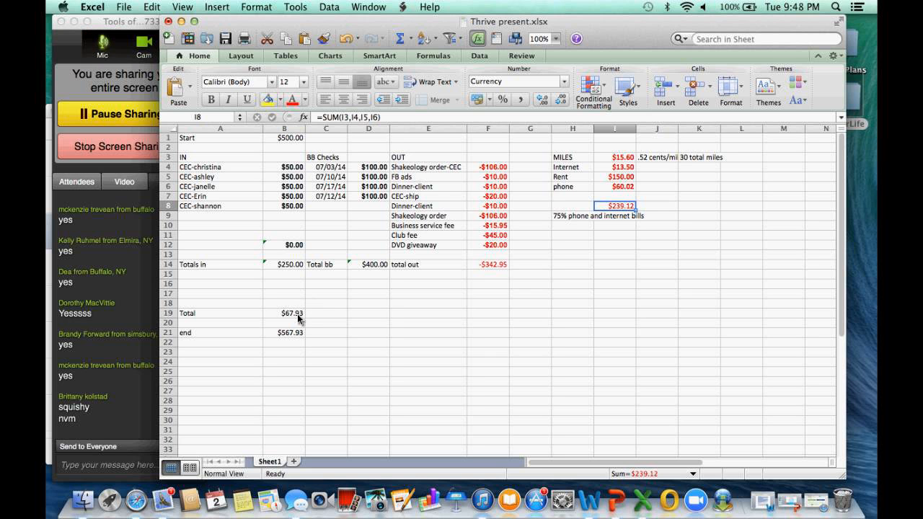
left_click(583, 159)
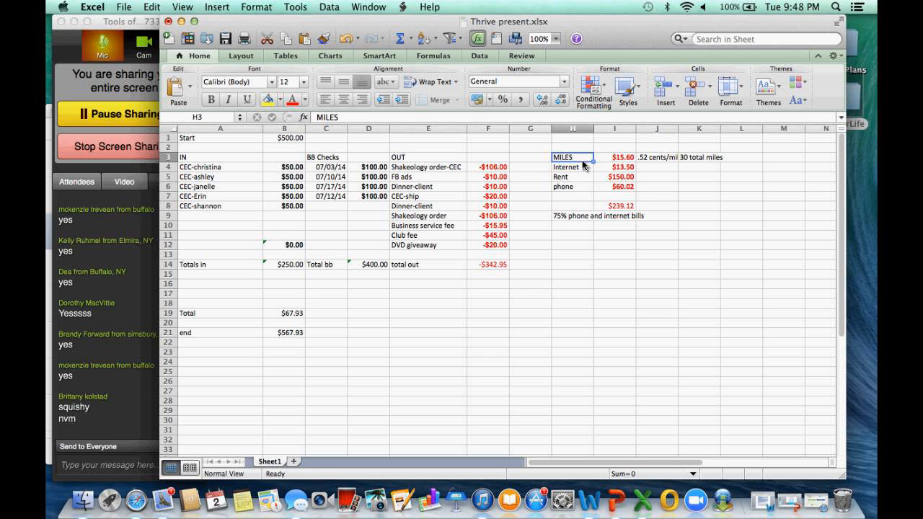
Review the deductions sum in I8, the overall Total in B19, the Total bb in D14, and the end balance formula in B21
left_click(631, 207)
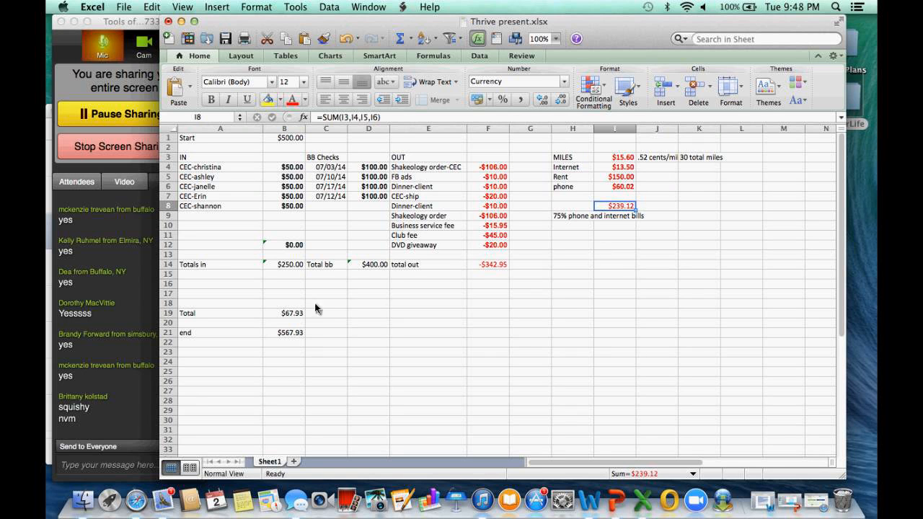
left_click(300, 315)
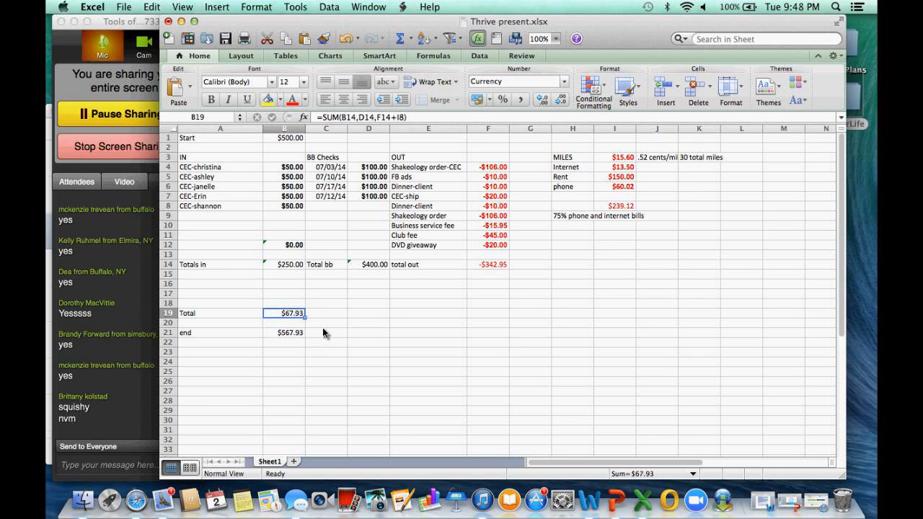
left_click(368, 265)
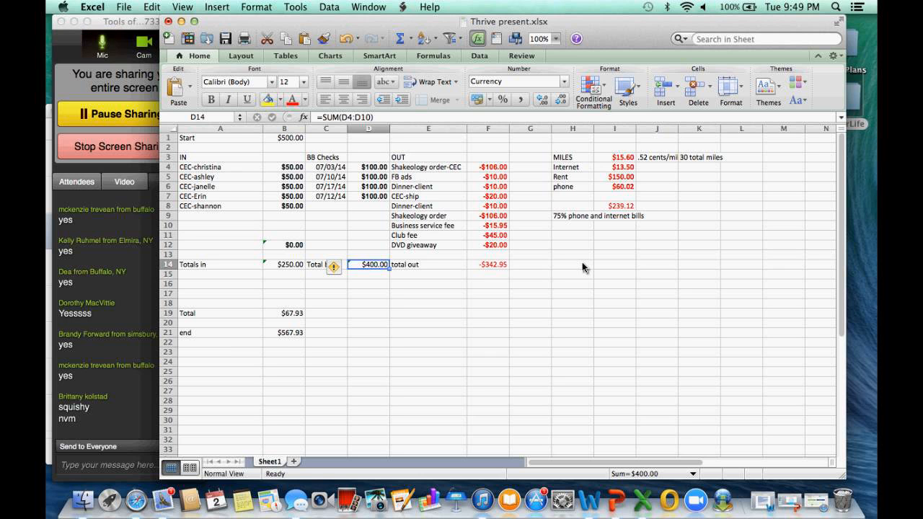
left_click(288, 333)
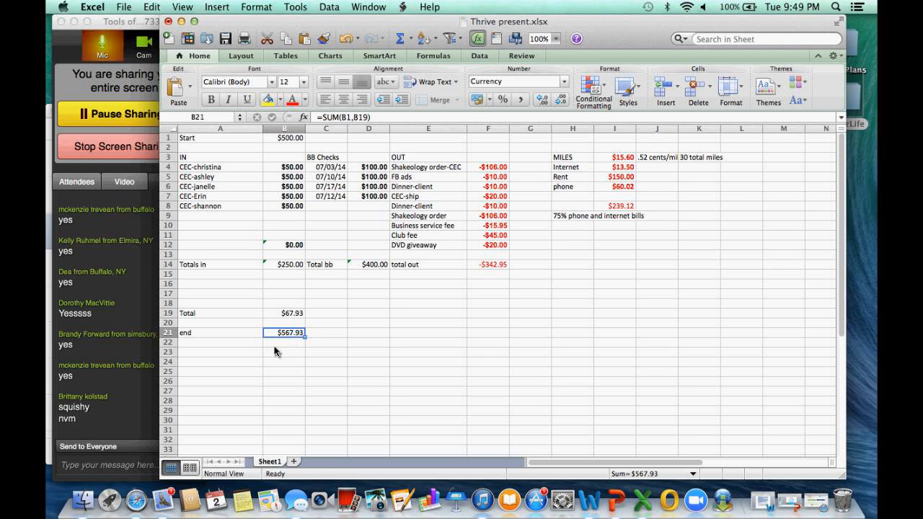
Add a new sheet for the next period, with the label start in A1 and the opening balance 567.38 in B1
left_click(295, 461)
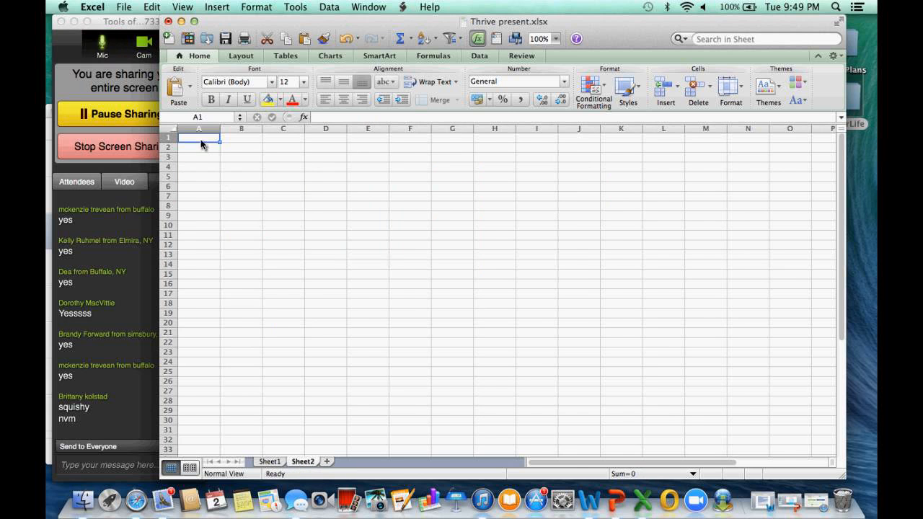
type("star")
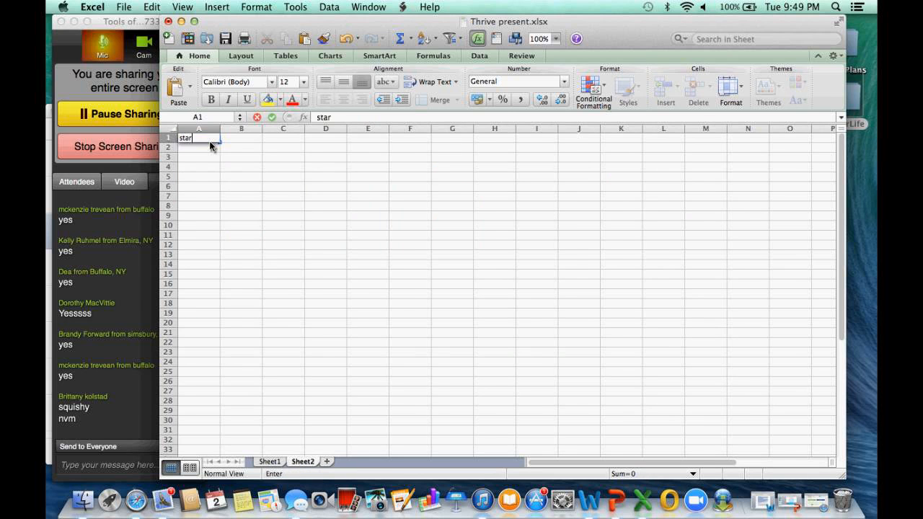
type("t")
key("Tab")
type("567")
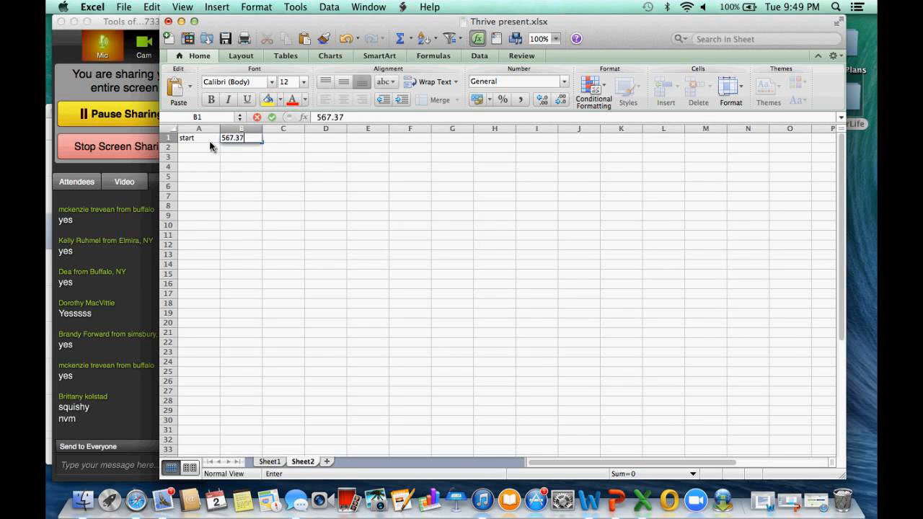
left_click(211, 156)
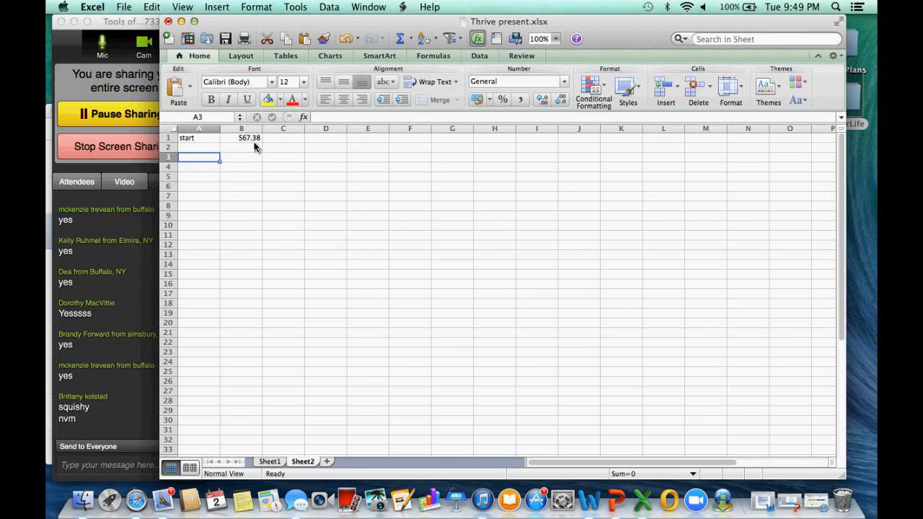
Return to Sheet1, switch to the meeting tools window, and stop sharing the screen
left_click(270, 462)
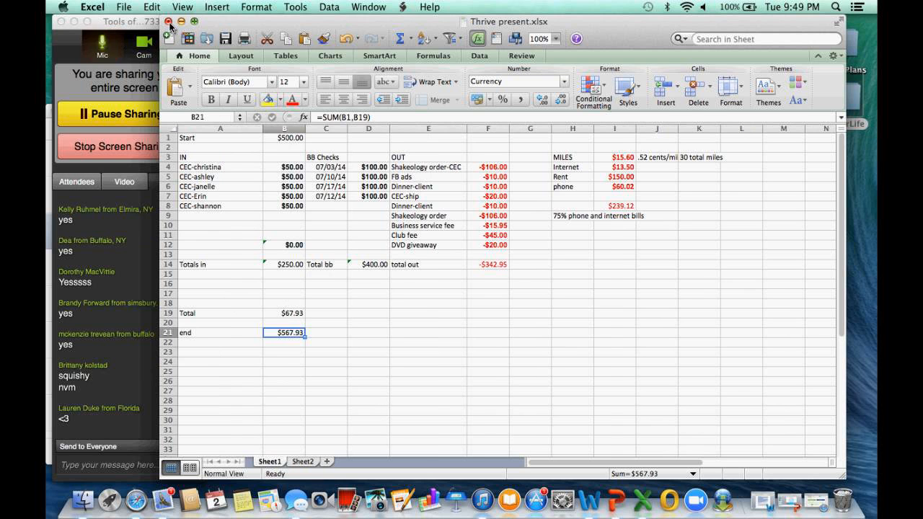
left_click(99, 24)
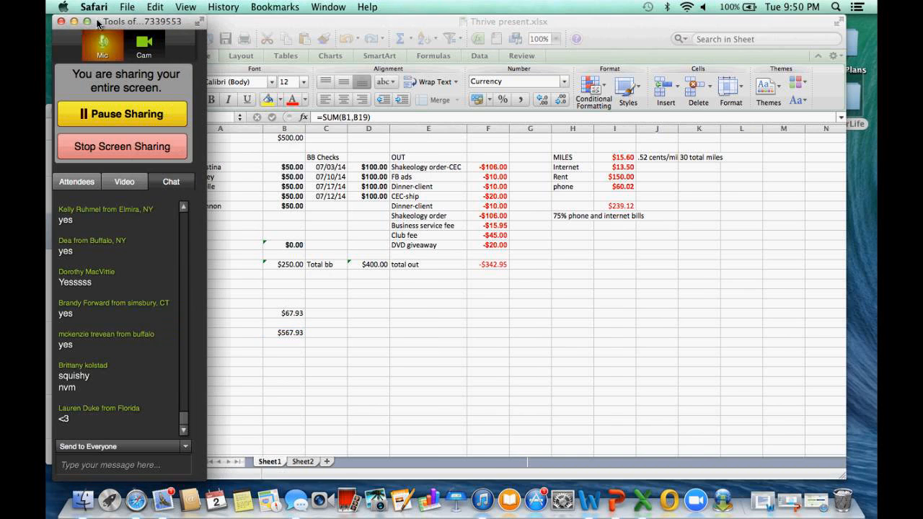
left_click(125, 149)
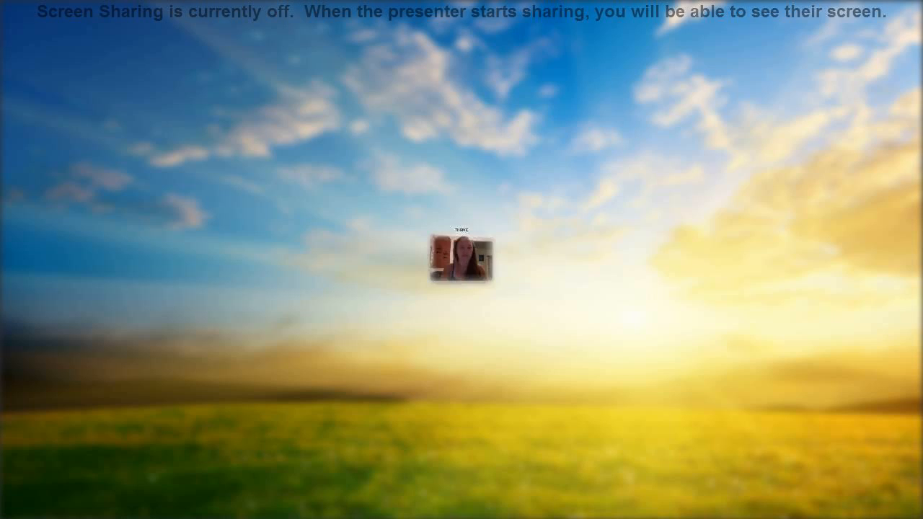